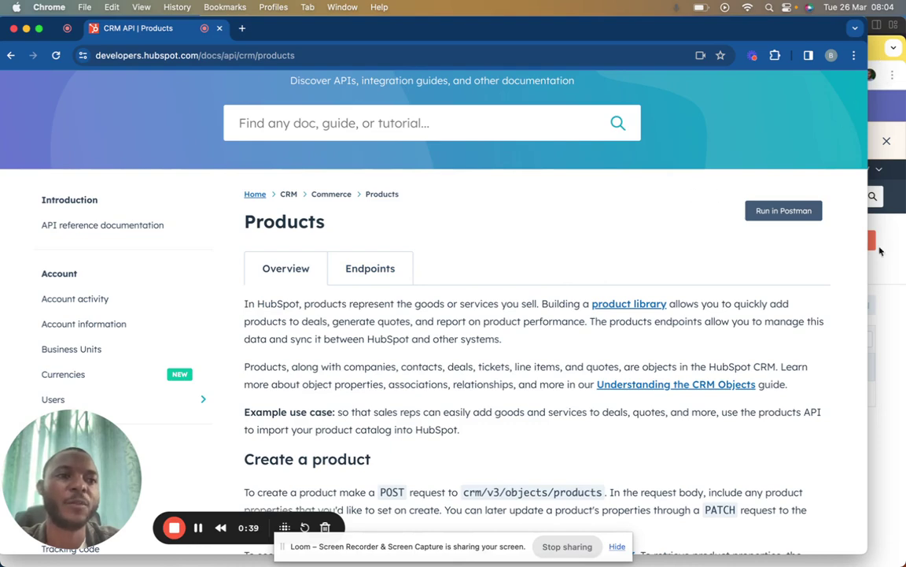
Switch to the HubSpot account window and open the Commerce products list.
click(874, 63)
click(297, 196)
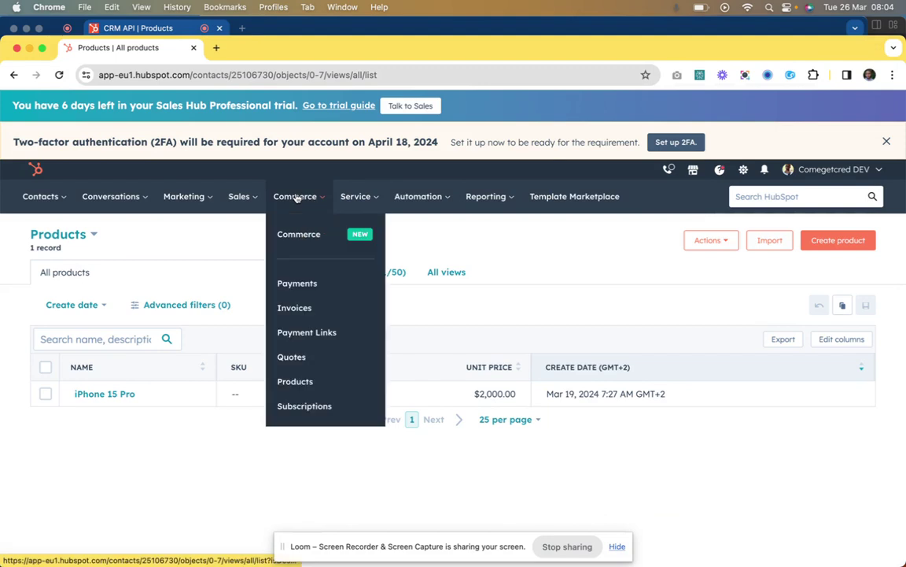
click(295, 383)
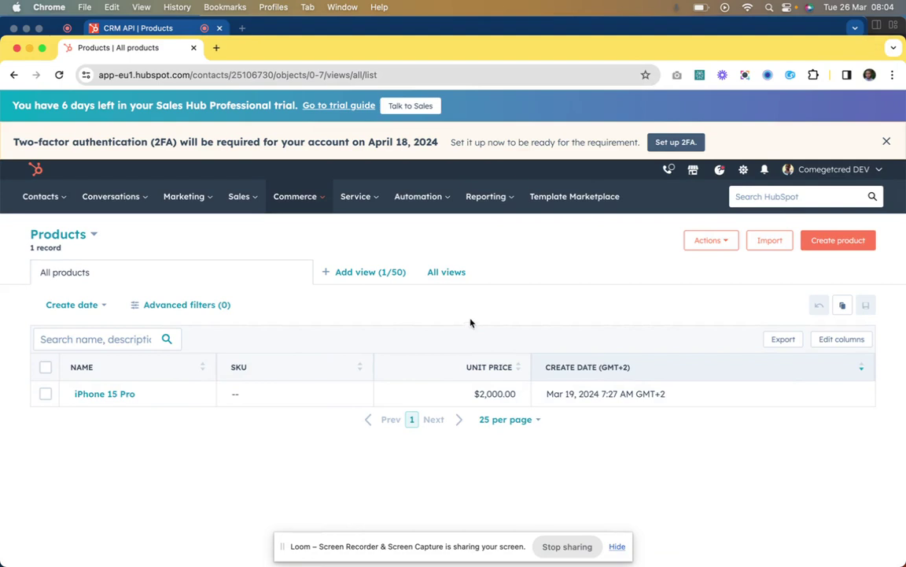
Start creating a new product and enter MacBook Air as its name.
click(838, 241)
scroll(718, 232, down, 1)
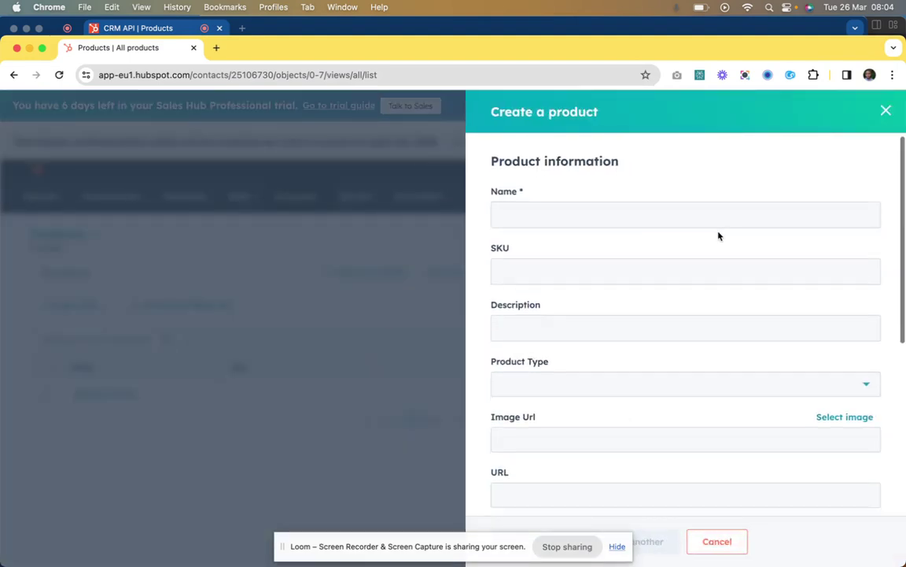
scroll(718, 233, up, 1)
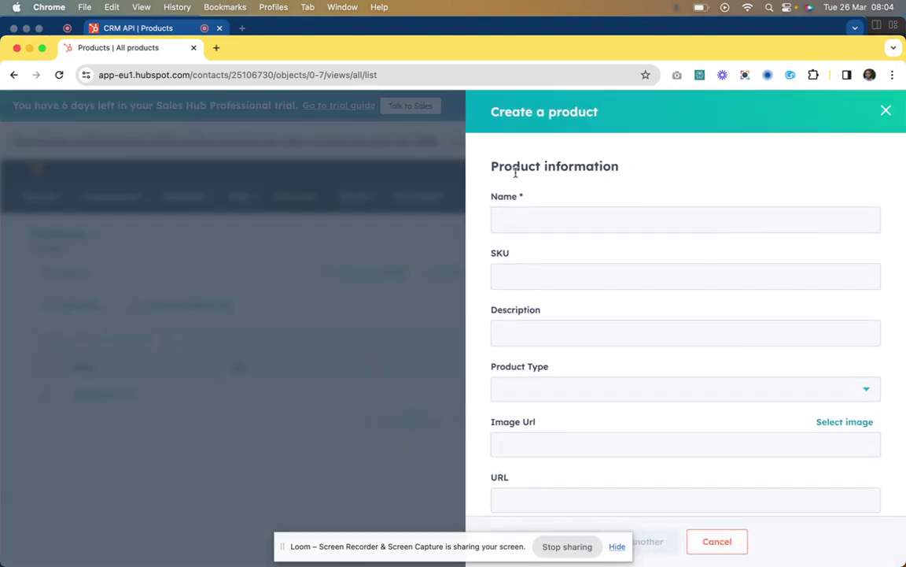
scroll(571, 240, down, 1)
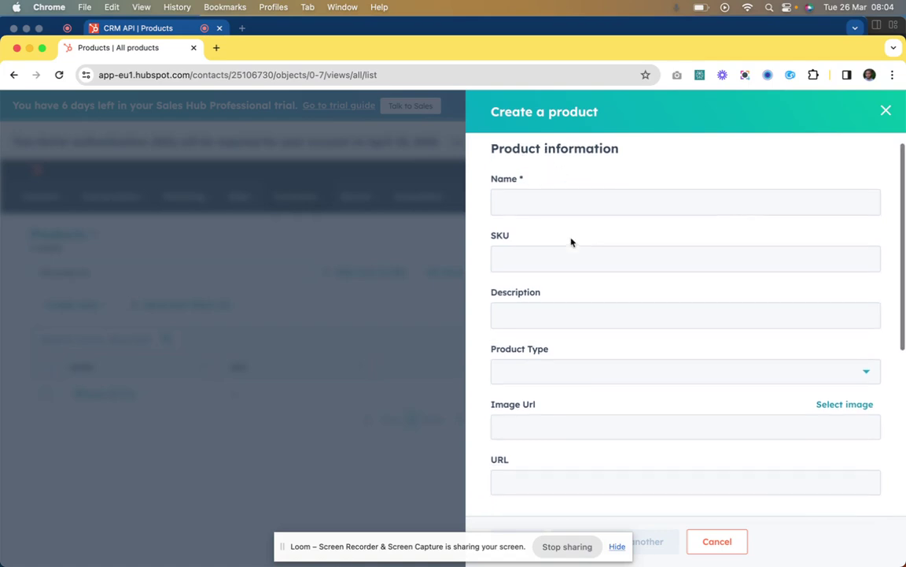
click(538, 192)
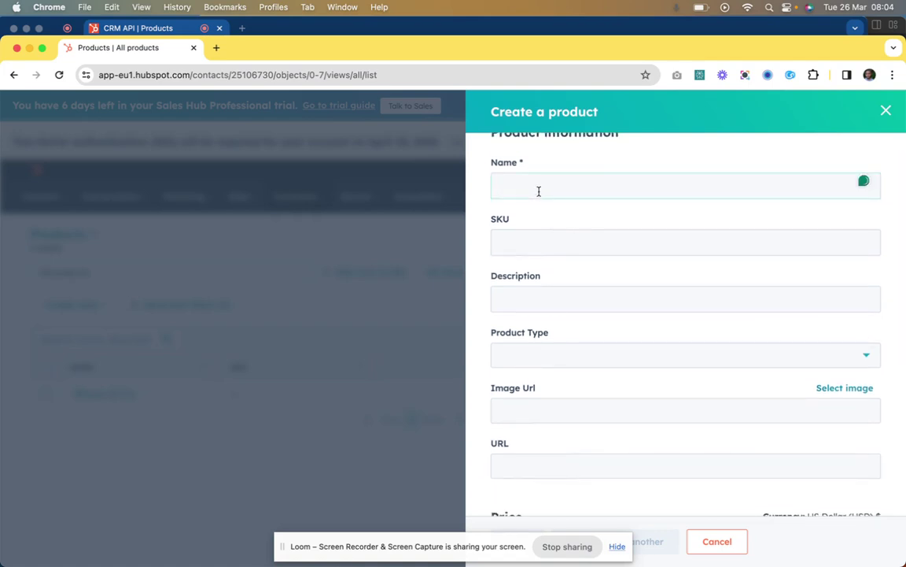
text(MacBook Air)
Enter MCB-A-2304 as the product's SKU and Lorem ipsum as its description.
click(519, 243)
text(MCC)
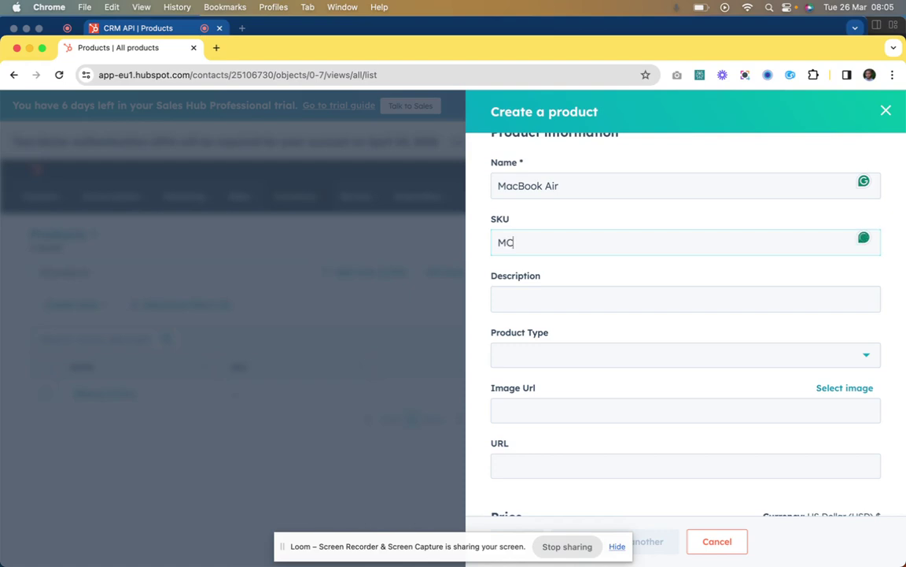
text(B-A-2304)
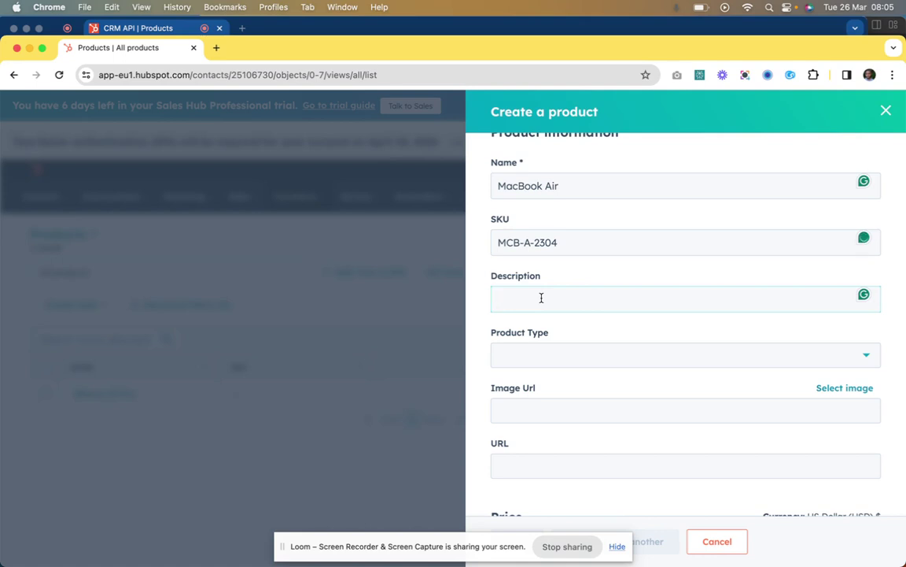
text(Lorem ipsum)
Set the product type of the new MacBook Air product to Inventory.
click(575, 361)
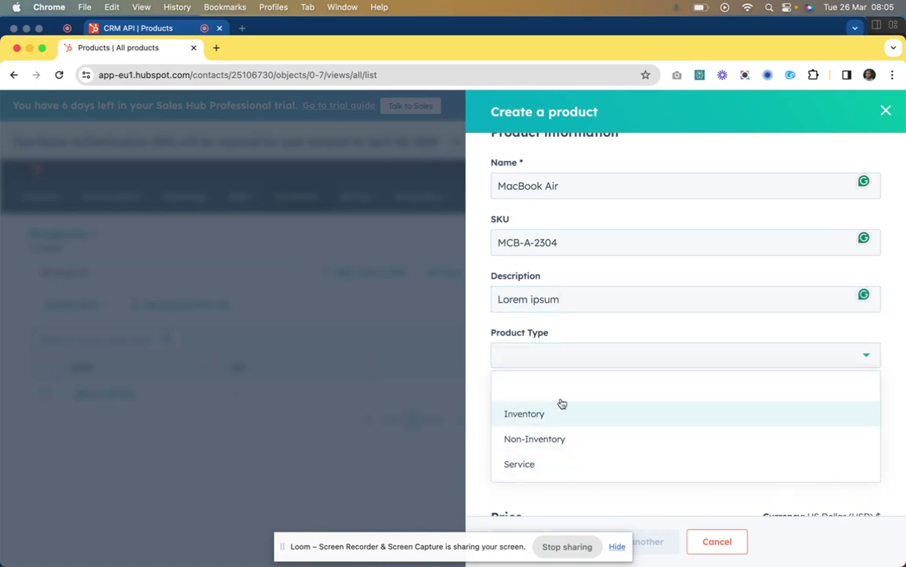
click(542, 323)
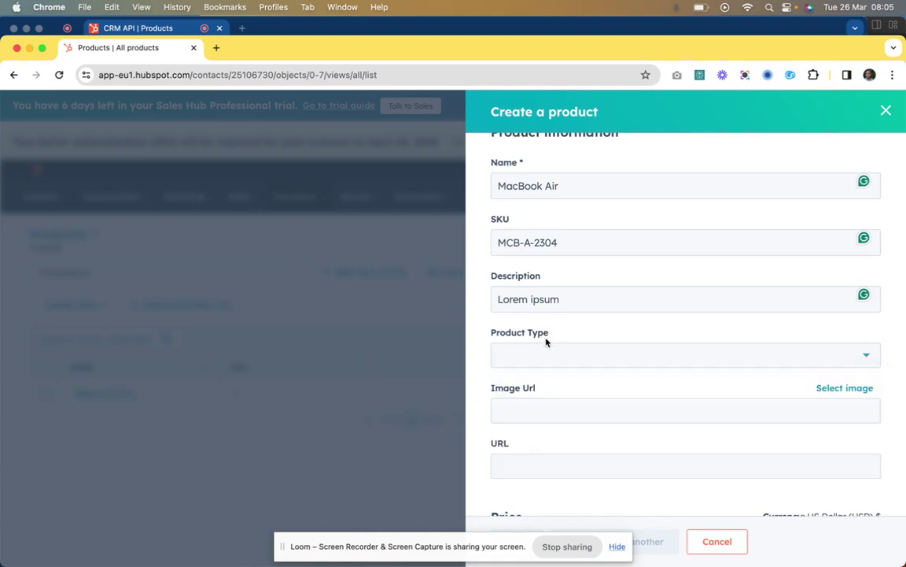
click(536, 352)
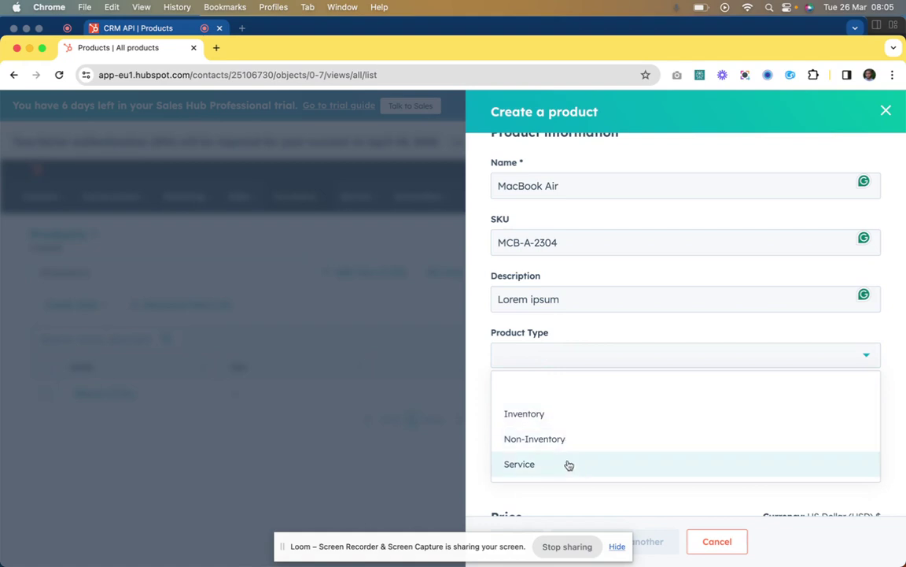
click(555, 412)
scroll(549, 358, down, 3)
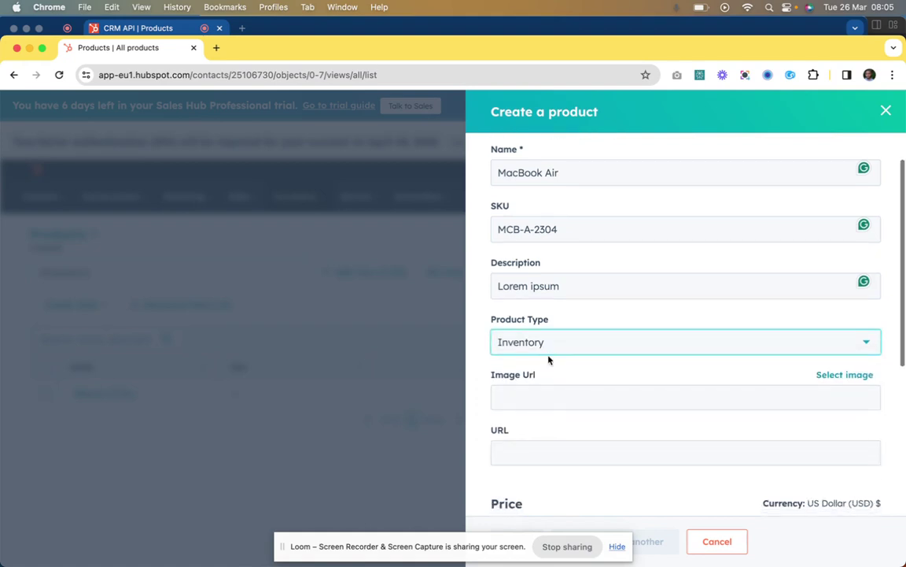
scroll(548, 356, down, 2)
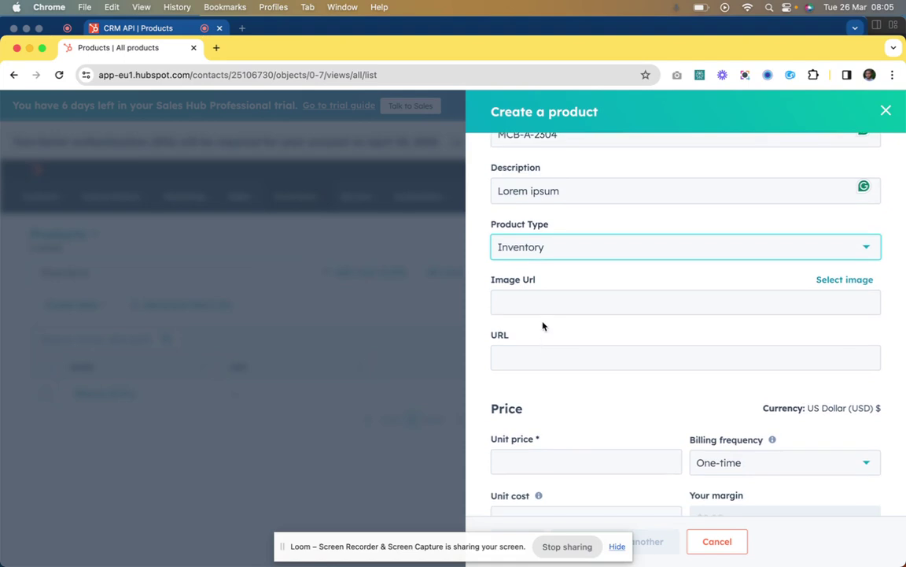
click(550, 247)
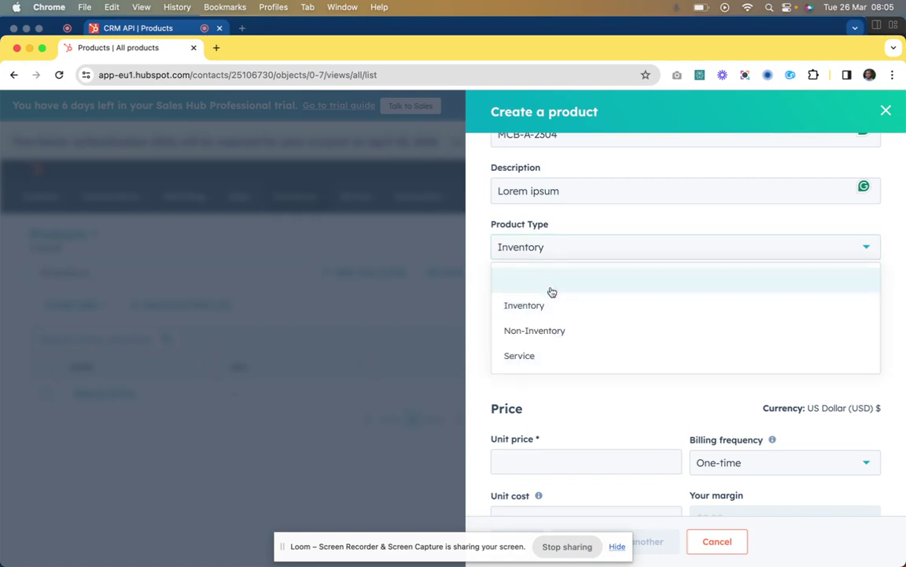
click(562, 224)
Leave the image and product URLs blank and set the unit price to 2000 US dollars.
scroll(559, 252, down, 1)
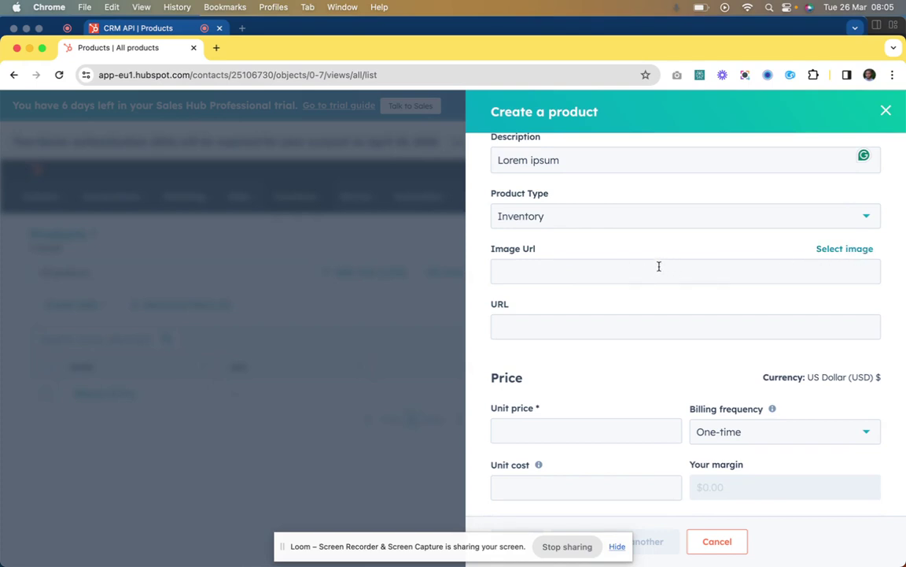
scroll(668, 287, down, 1)
click(638, 292)
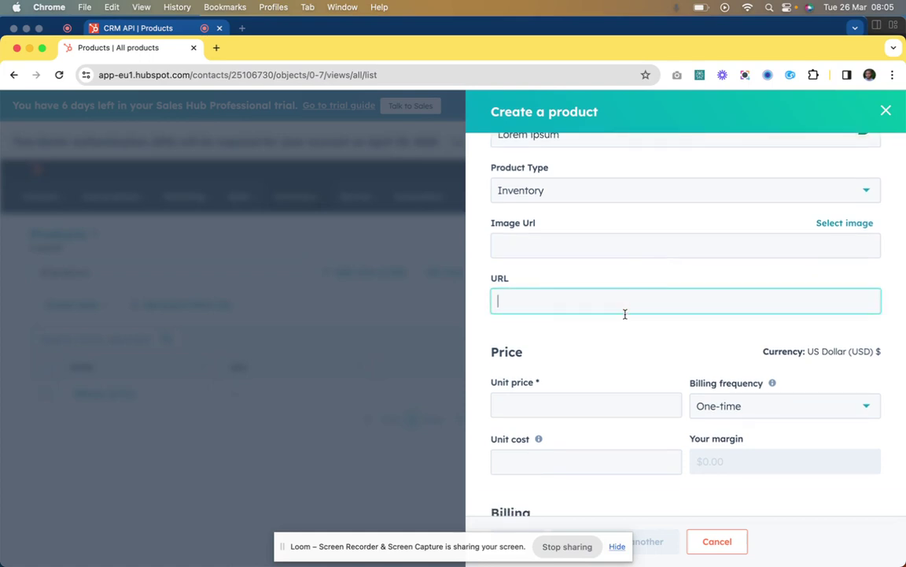
scroll(625, 314, down, 3)
click(589, 315)
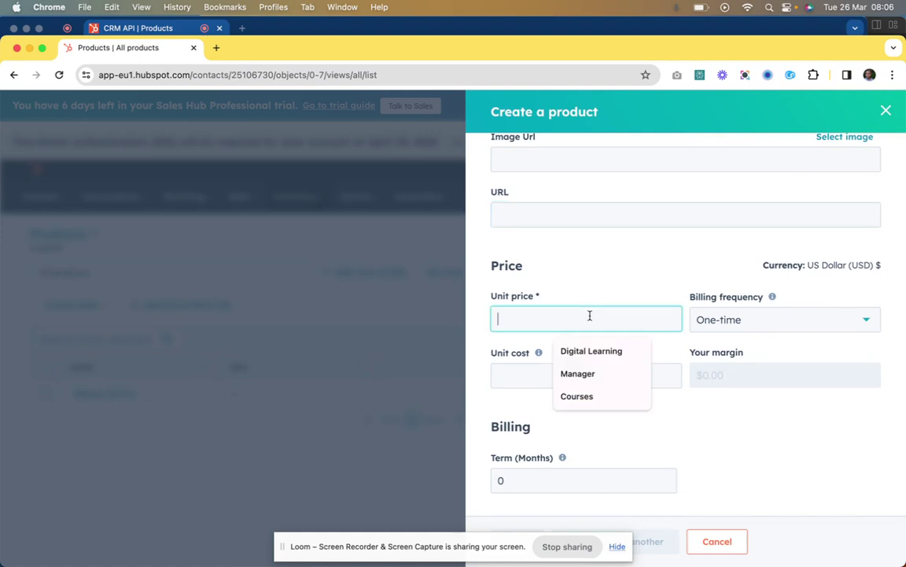
text(2000)
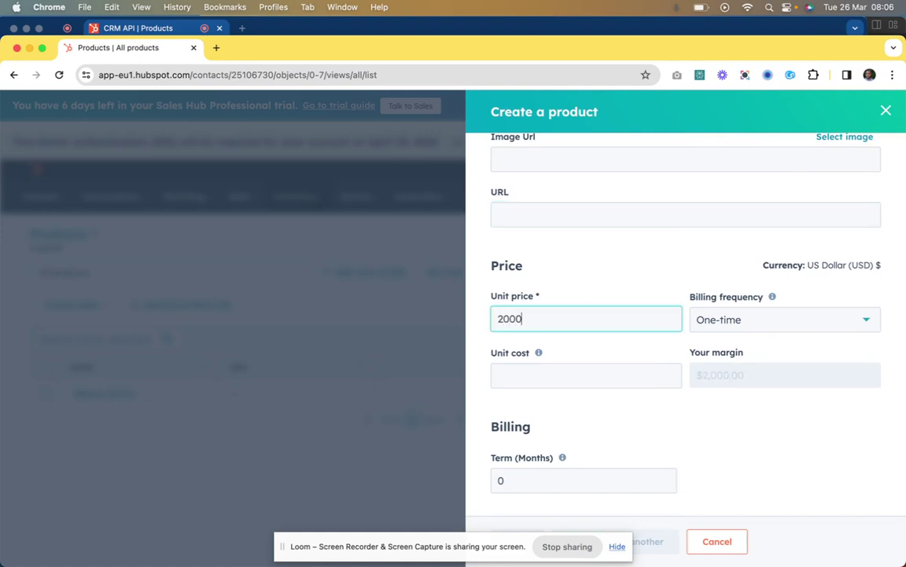
Examine the billing frequency explanation and its available options, keeping One-time selected.
click(772, 298)
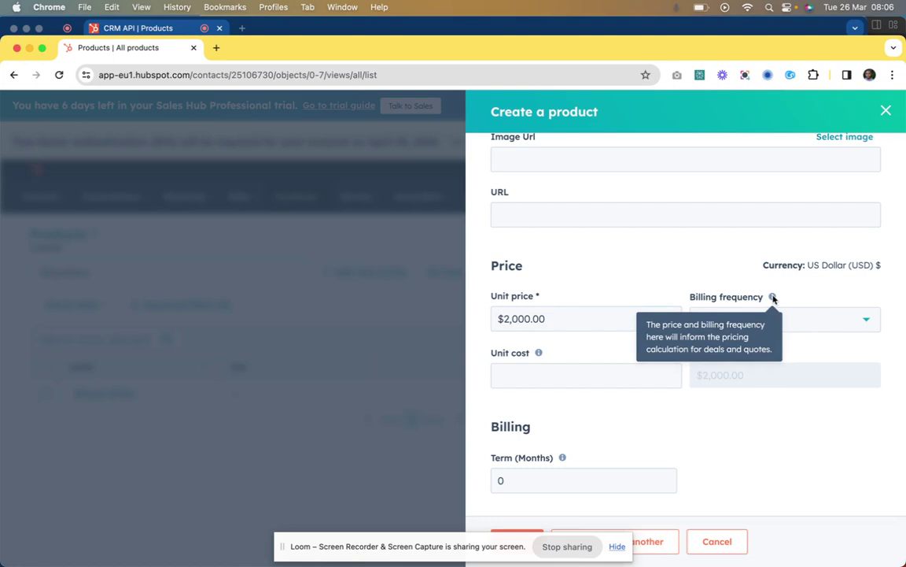
click(807, 320)
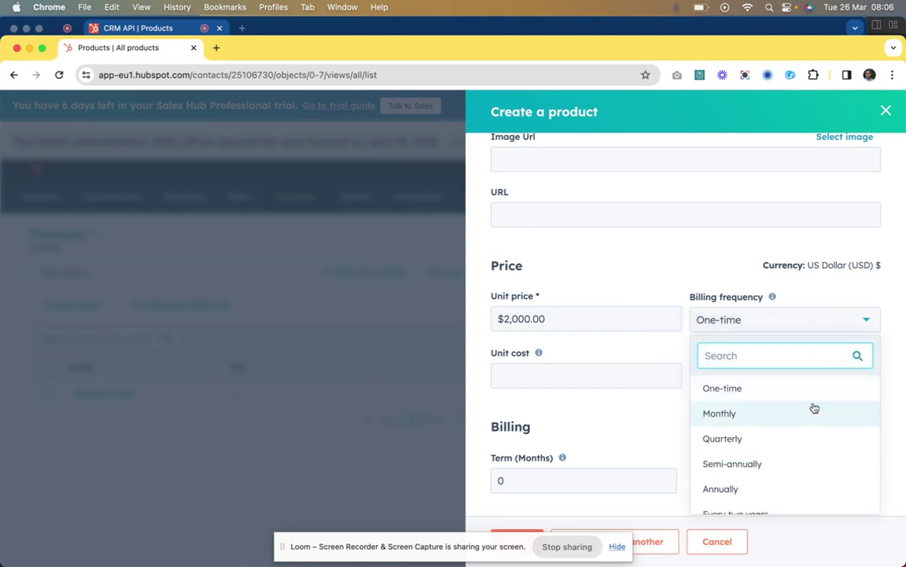
scroll(815, 408, down, 1)
scroll(815, 408, down, 3)
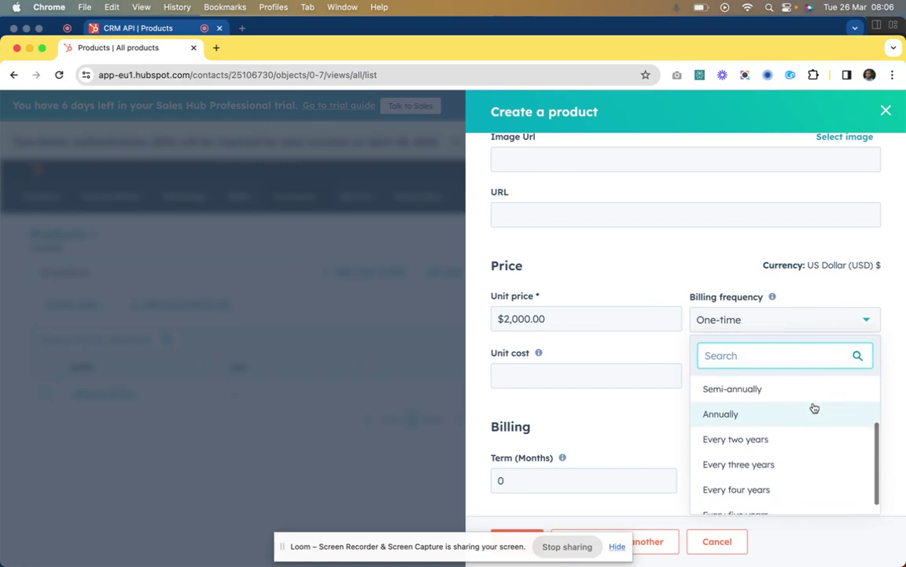
scroll(811, 401, up, 3)
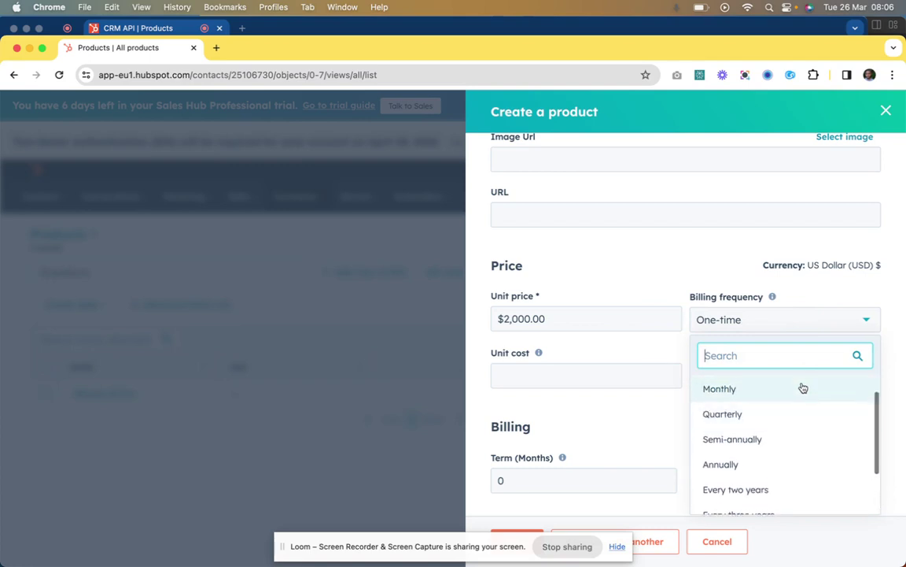
click(780, 292)
Check the explanation for unit cost and set the product's unit cost to 1500 US dollars.
scroll(756, 299, down, 2)
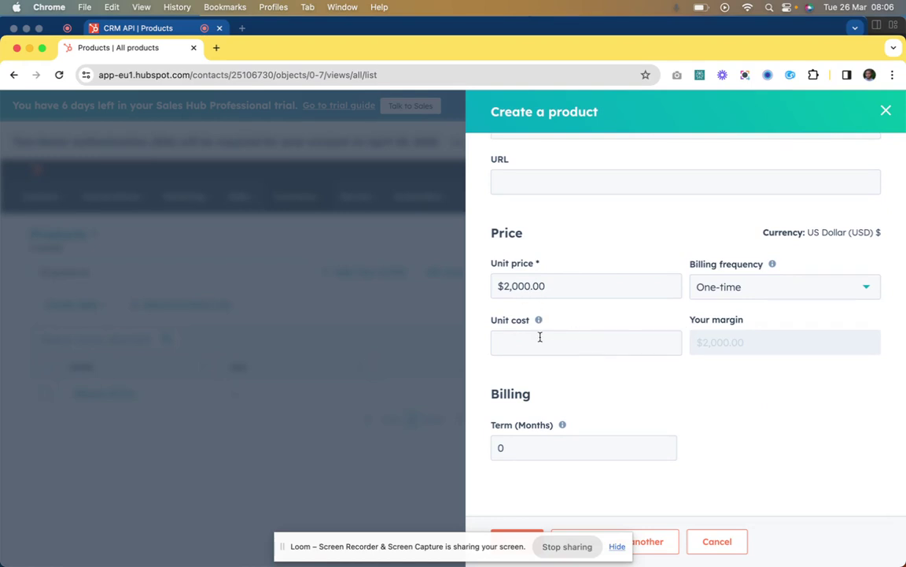
mouse_move(540, 323)
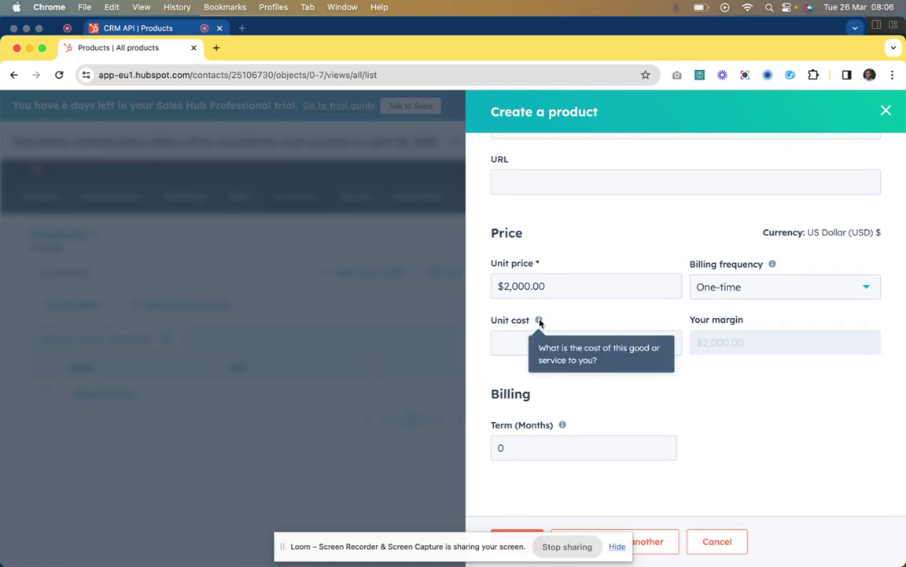
click(510, 347)
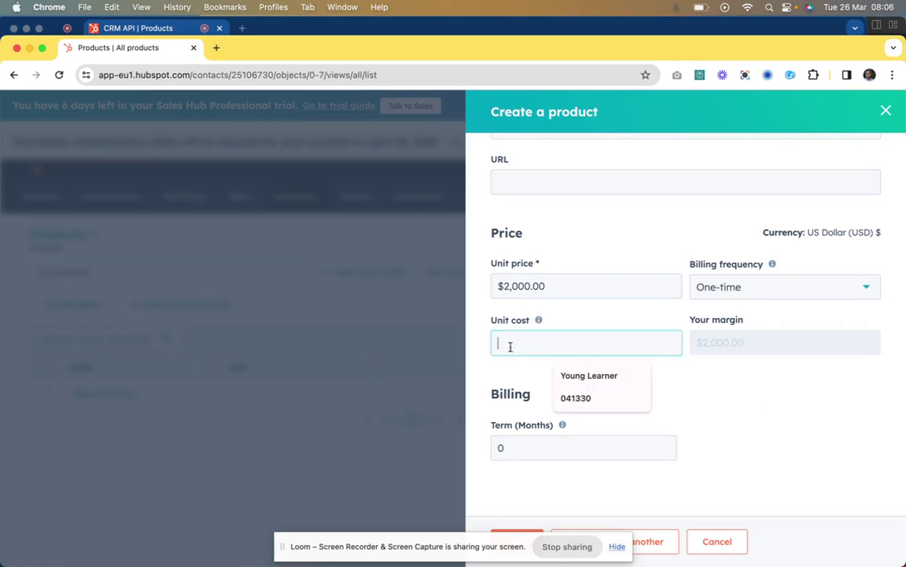
text(1500)
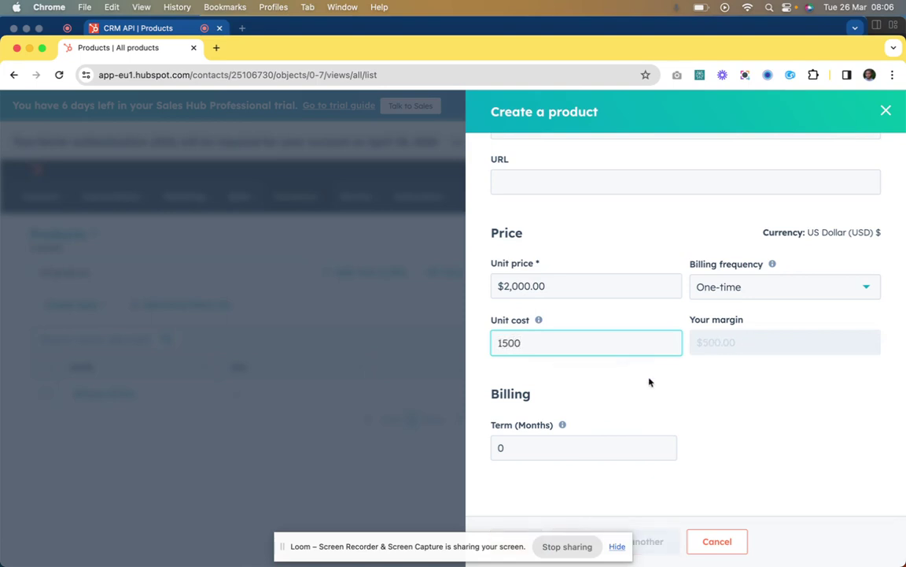
click(740, 374)
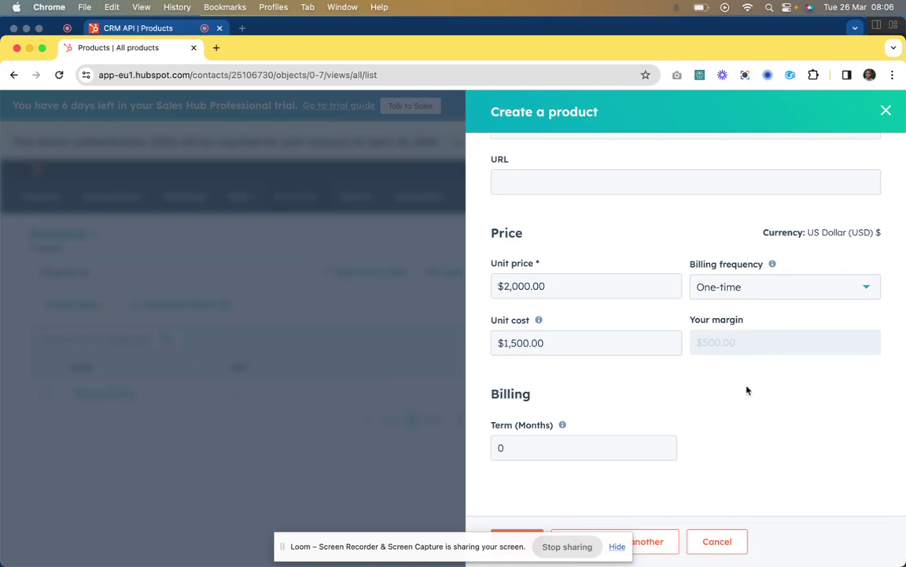
Check the explanation for the billing term and set the term to 1 month.
mouse_move(564, 424)
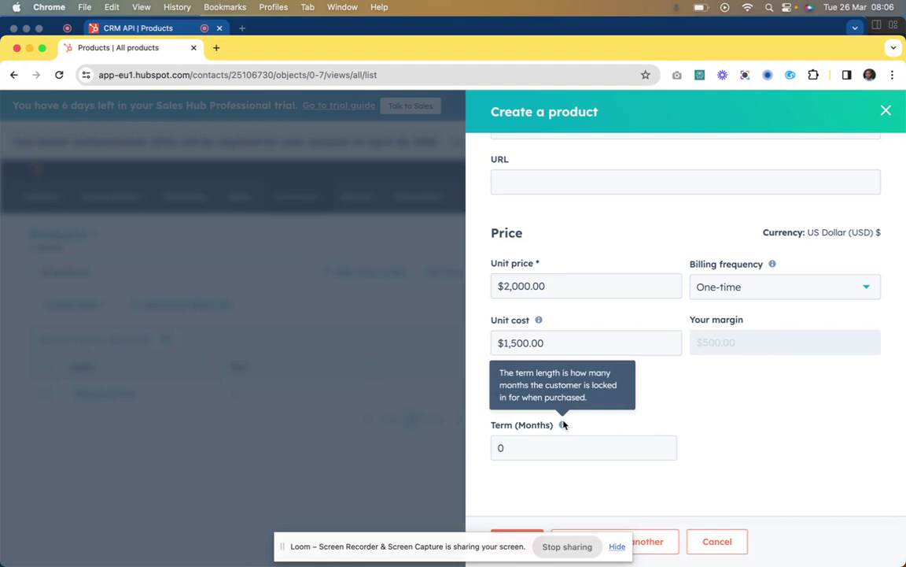
click(544, 449)
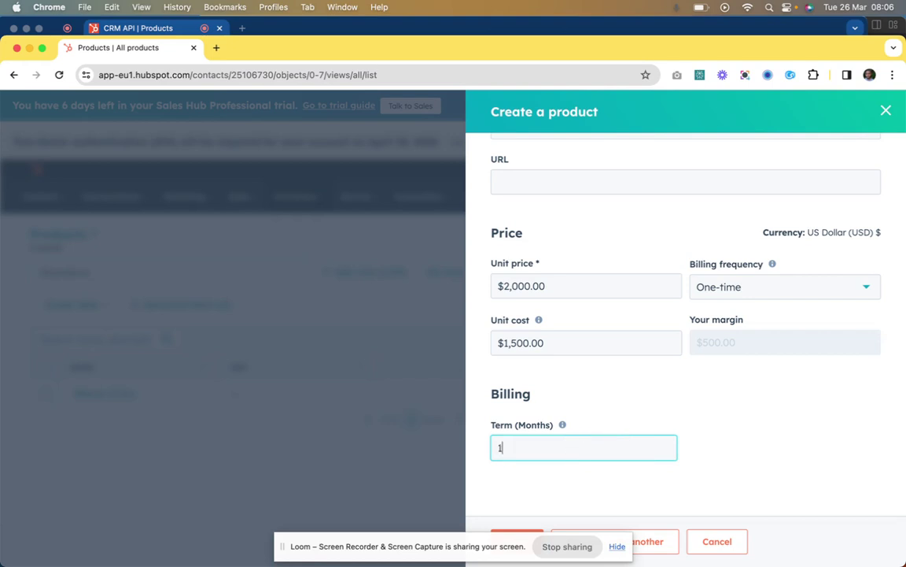
key(BackSpace)
text(1)
click(621, 399)
Review the completed product details and save the MacBook Air product.
scroll(621, 399, up, 5)
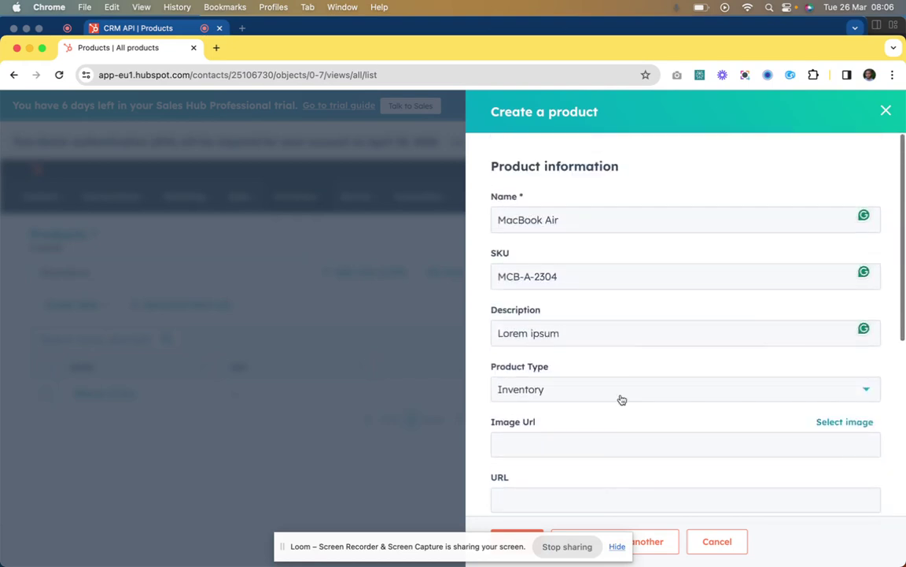
scroll(621, 399, down, 5)
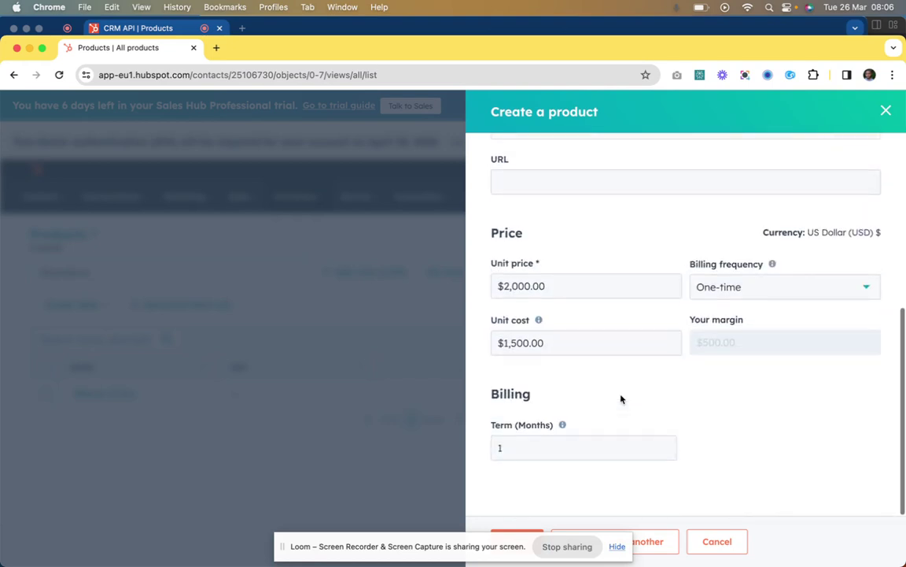
click(617, 547)
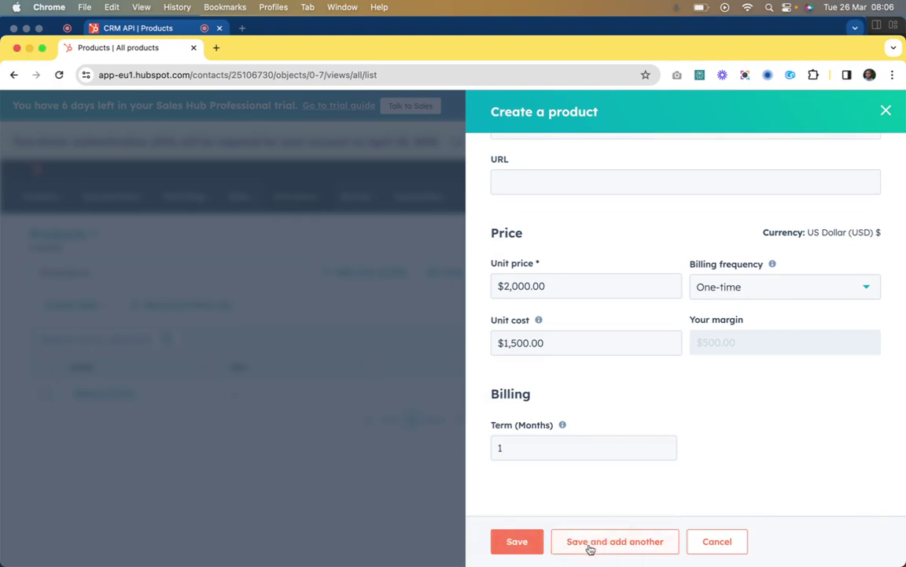
click(530, 531)
scroll(539, 491, down, 5)
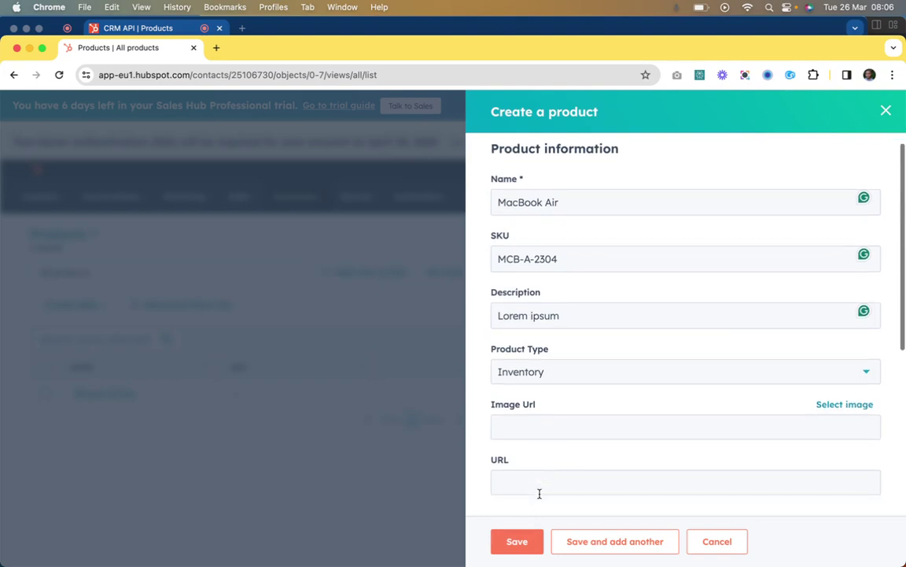
click(517, 542)
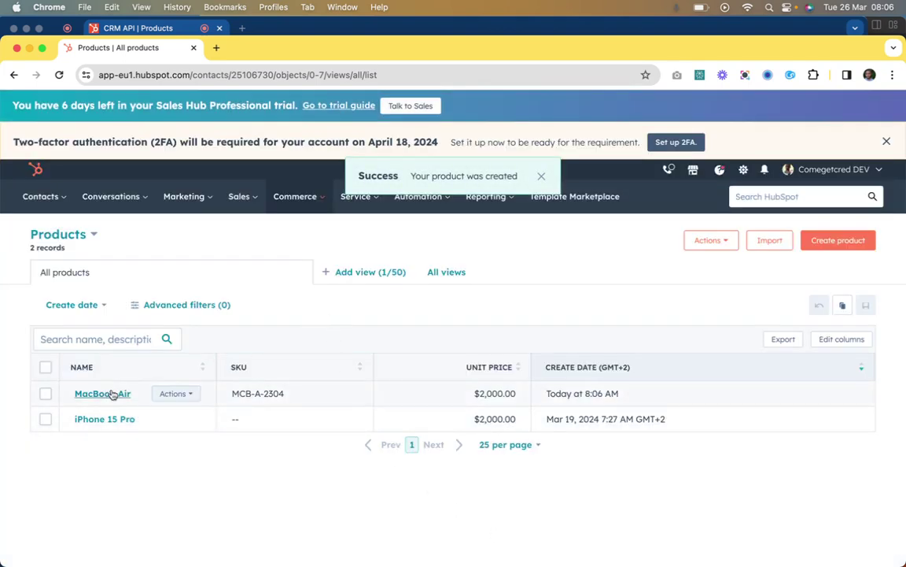
Check which actions are offered for the MacBook Air record, and switch back to the CRM API Products documentation window.
click(176, 393)
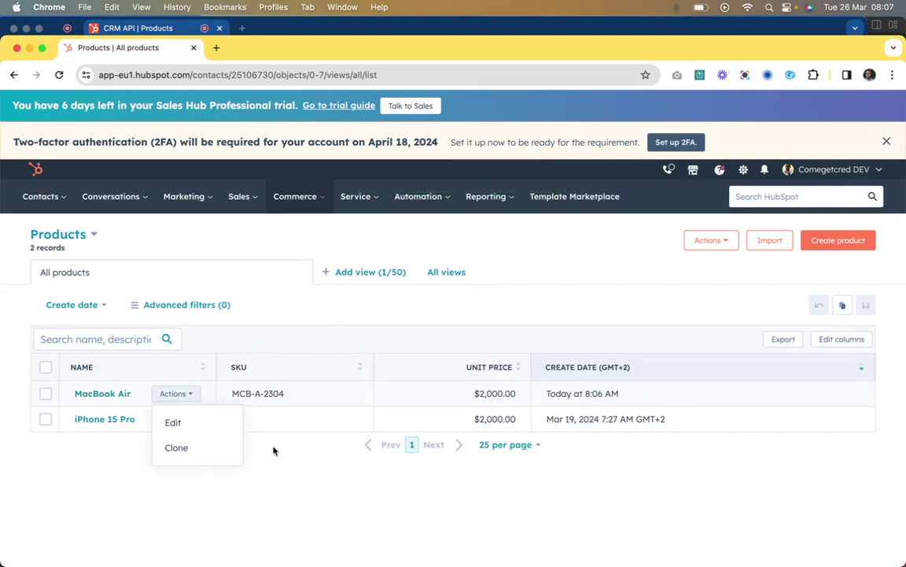
click(294, 474)
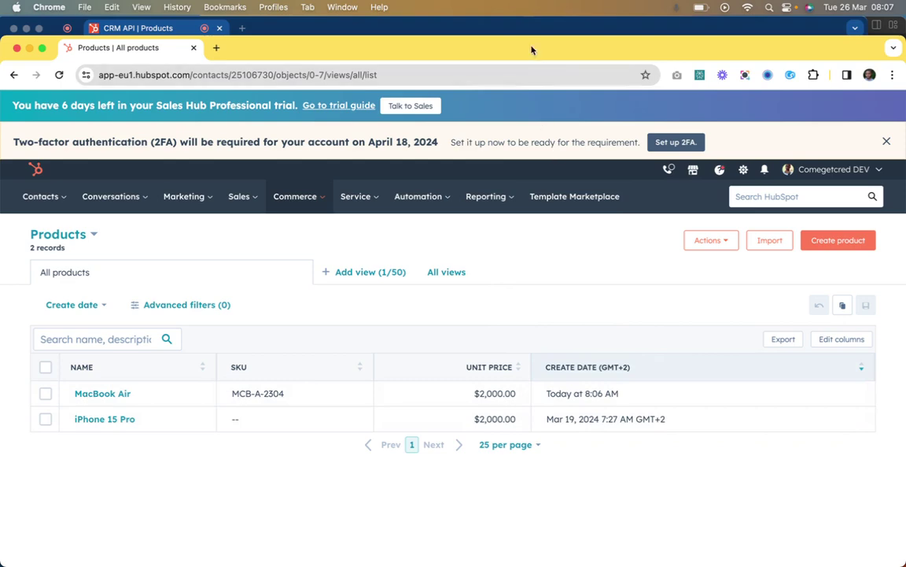
click(531, 24)
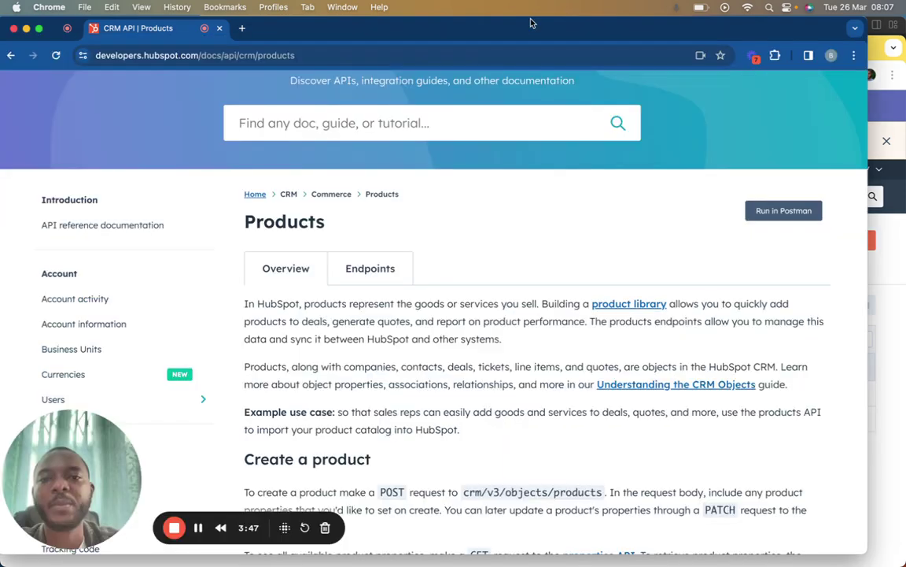